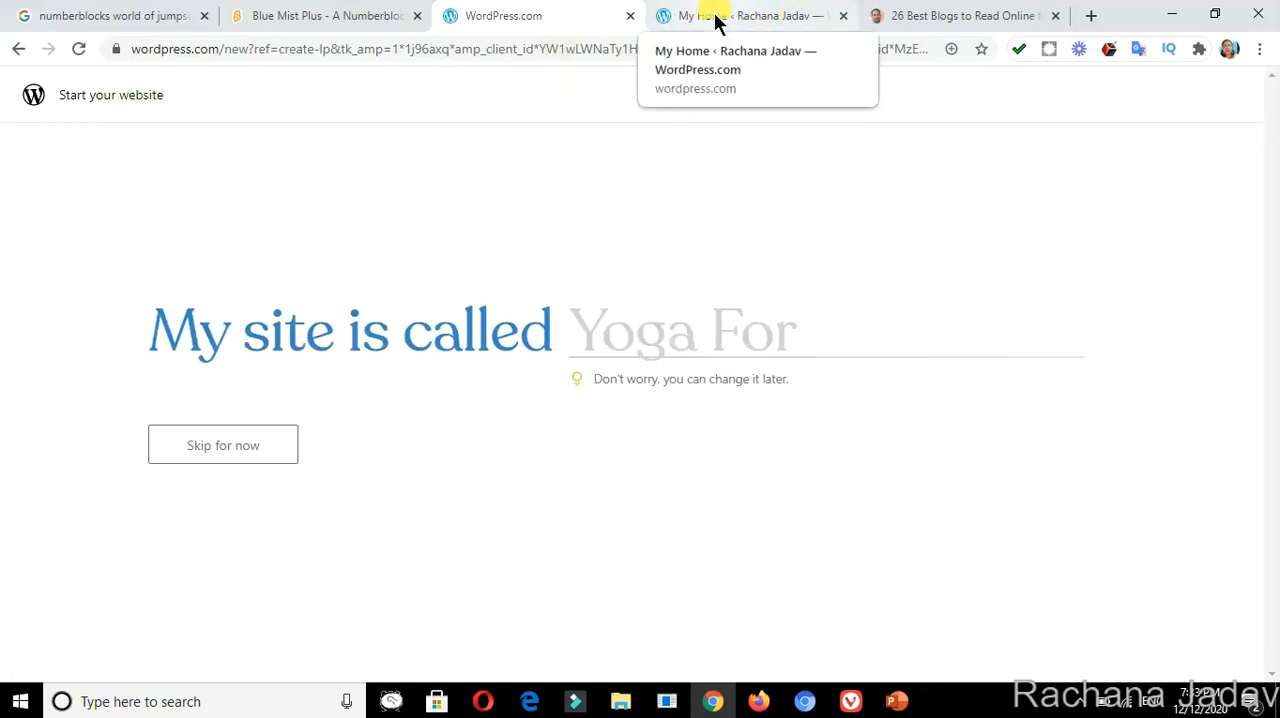
Switch to the existing site's dashboard, examine the themes available for its design, and return to My Home.
{"action": "left_click", "coordinate": [716, 20]}
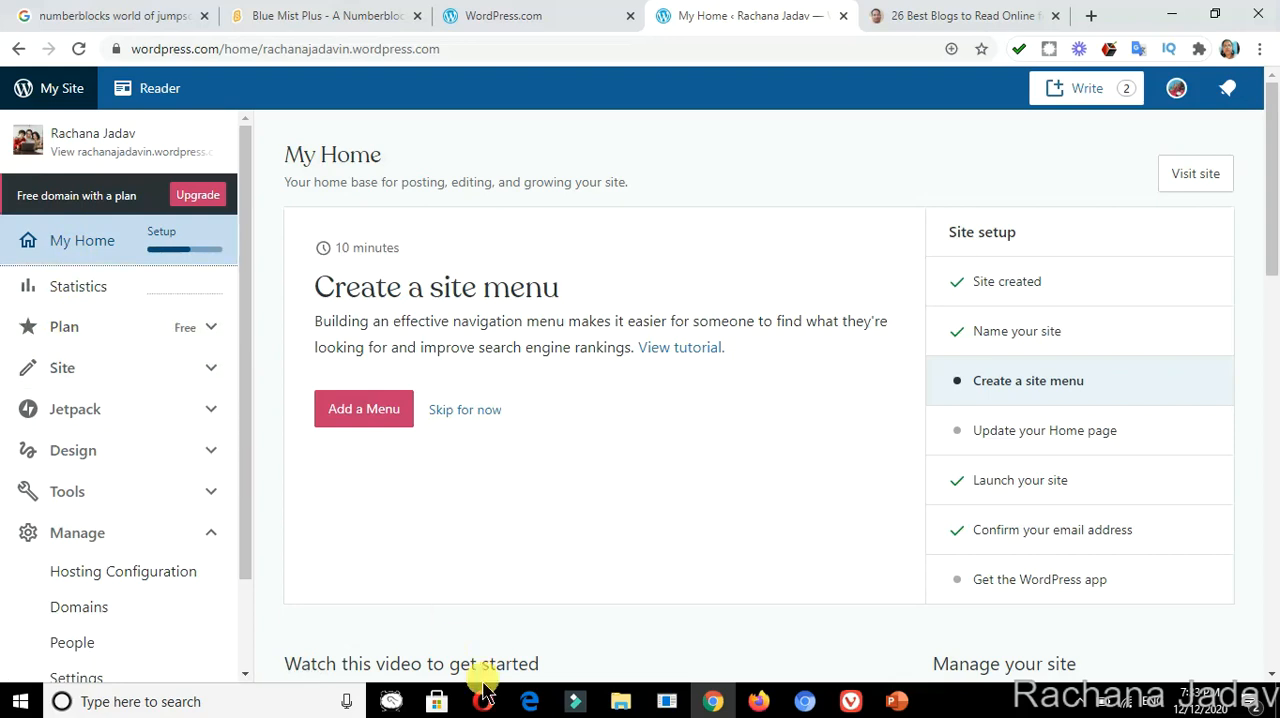
{"action": "left_click", "coordinate": [537, 712]}
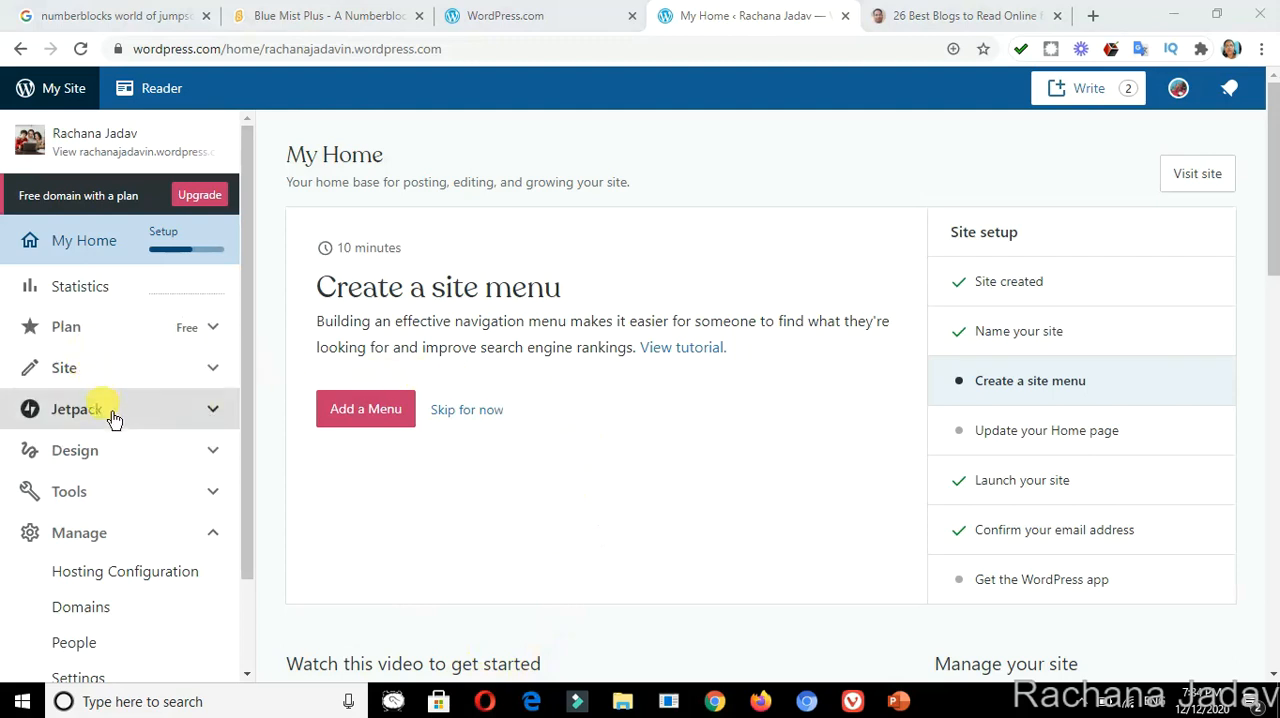
{"action": "left_click", "coordinate": [107, 470]}
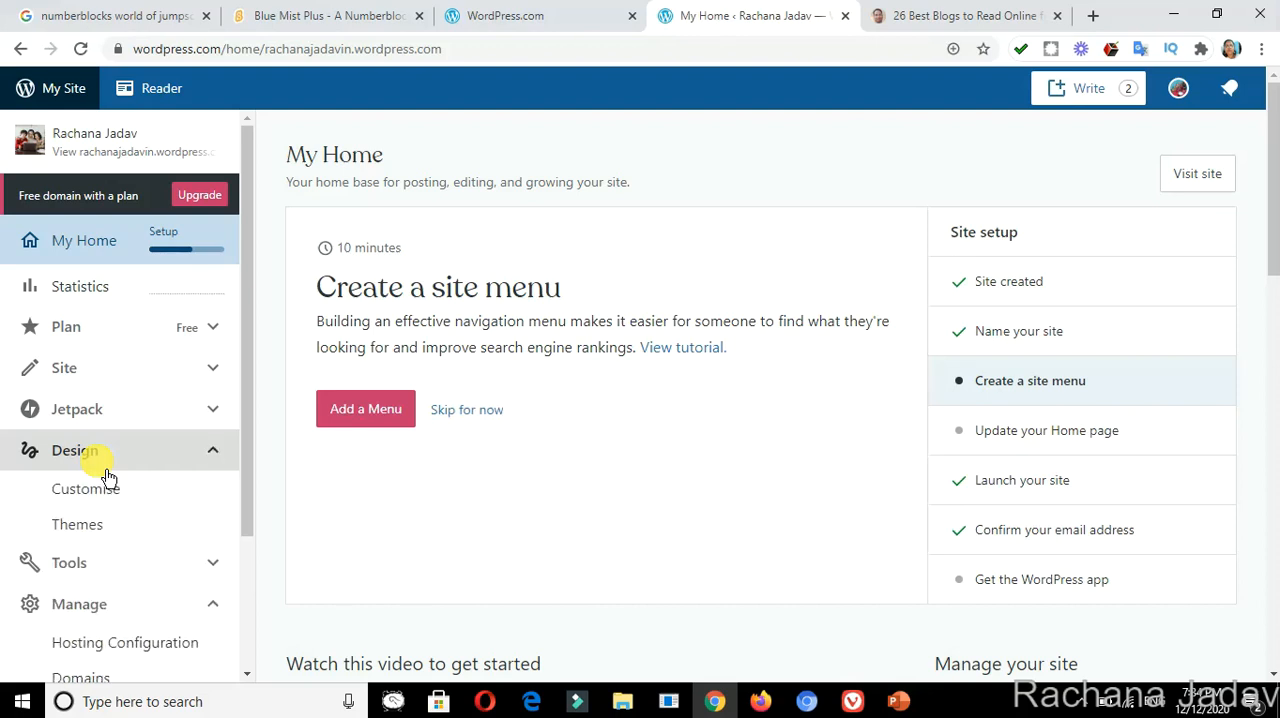
{"action": "left_click", "coordinate": [113, 533]}
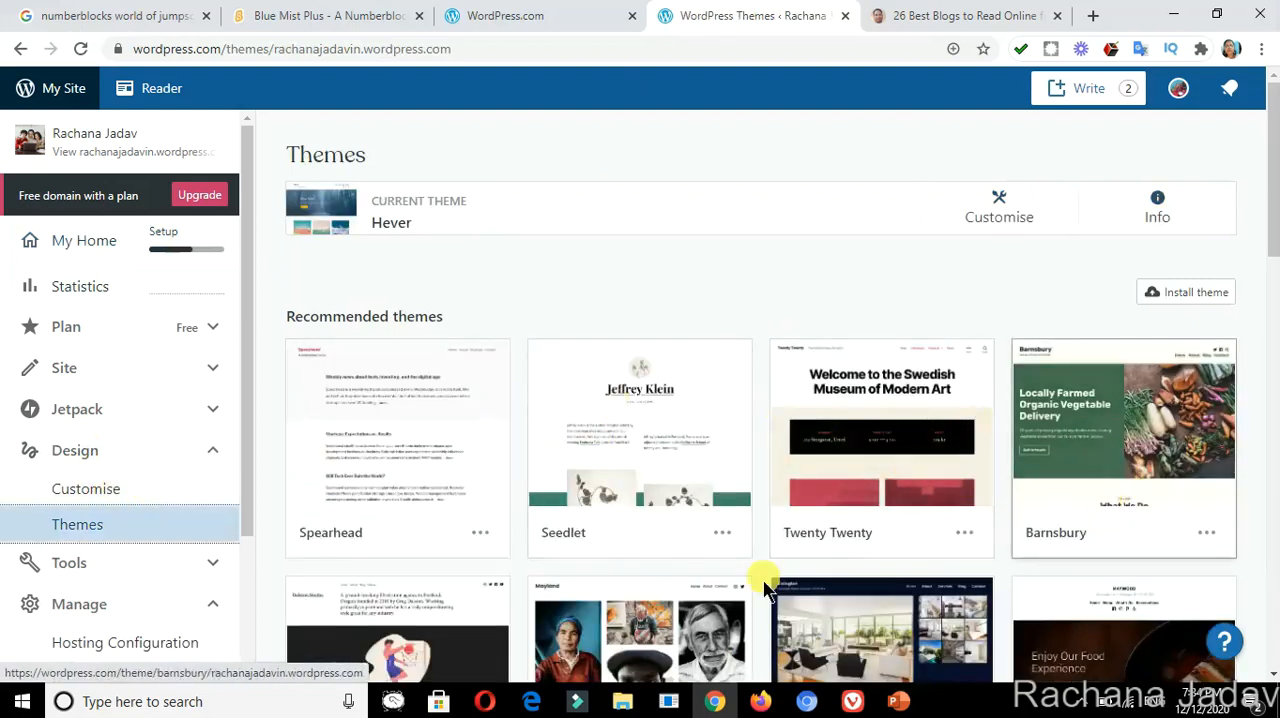
{"action": "left_click", "coordinate": [92, 250]}
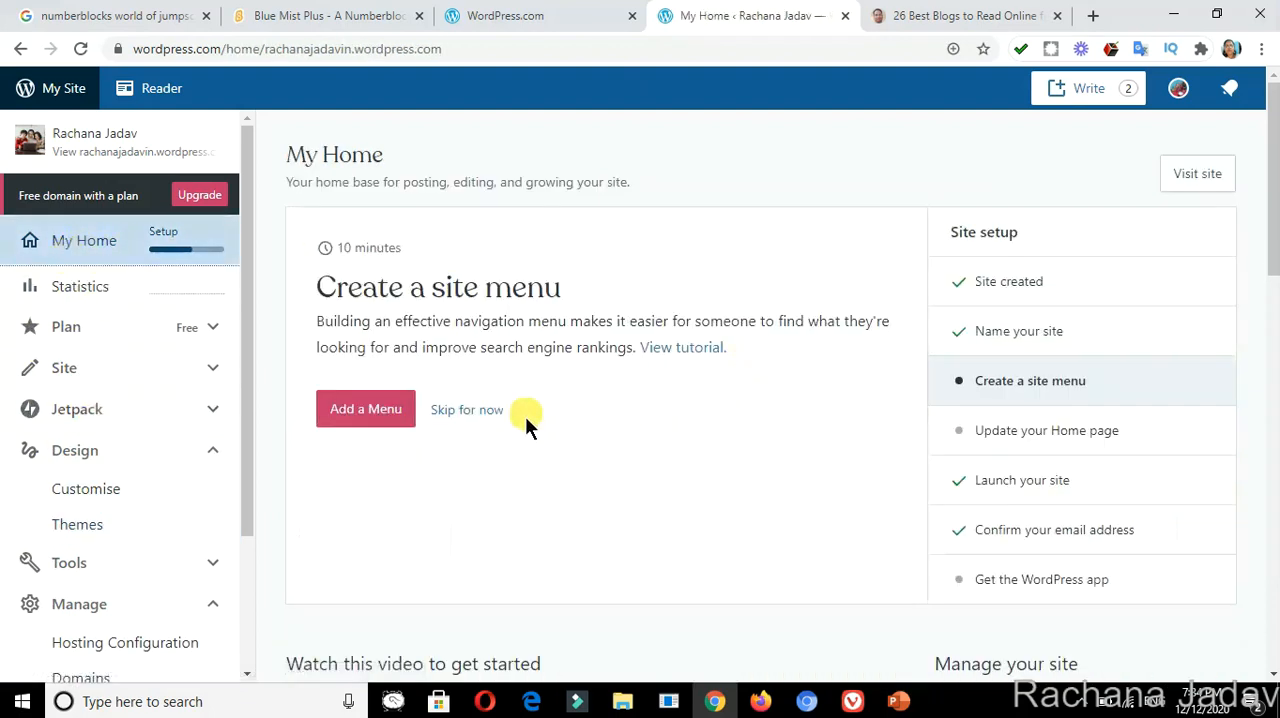
Examine the site's General and Performance settings from the Name your site task and return to My Home.
{"action": "left_click", "coordinate": [1050, 336]}
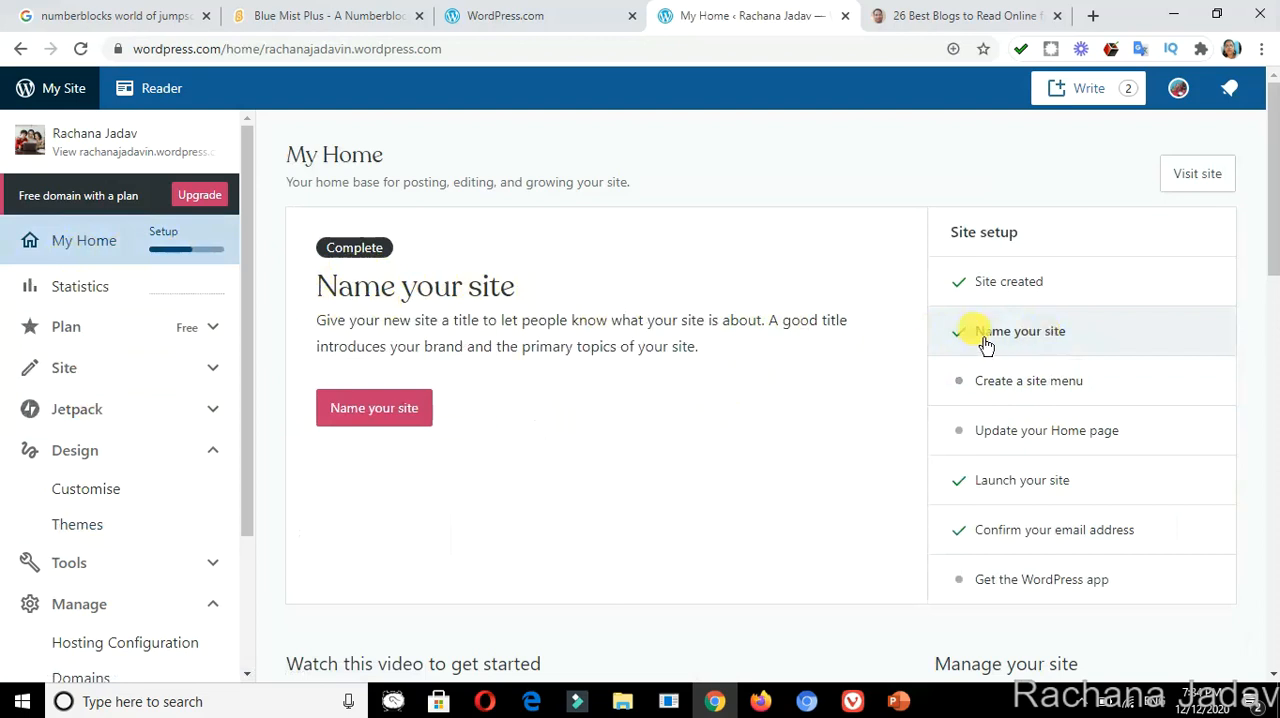
{"action": "left_click", "coordinate": [352, 425]}
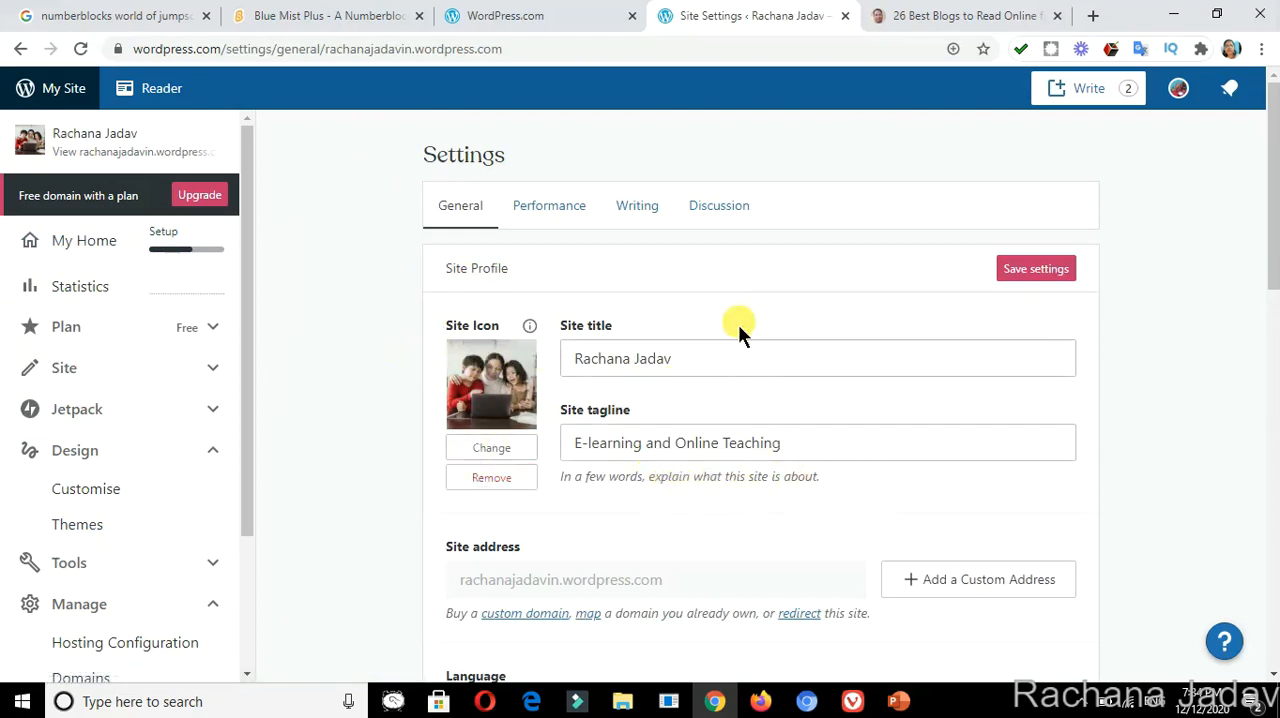
{"action": "left_click", "coordinate": [552, 226]}
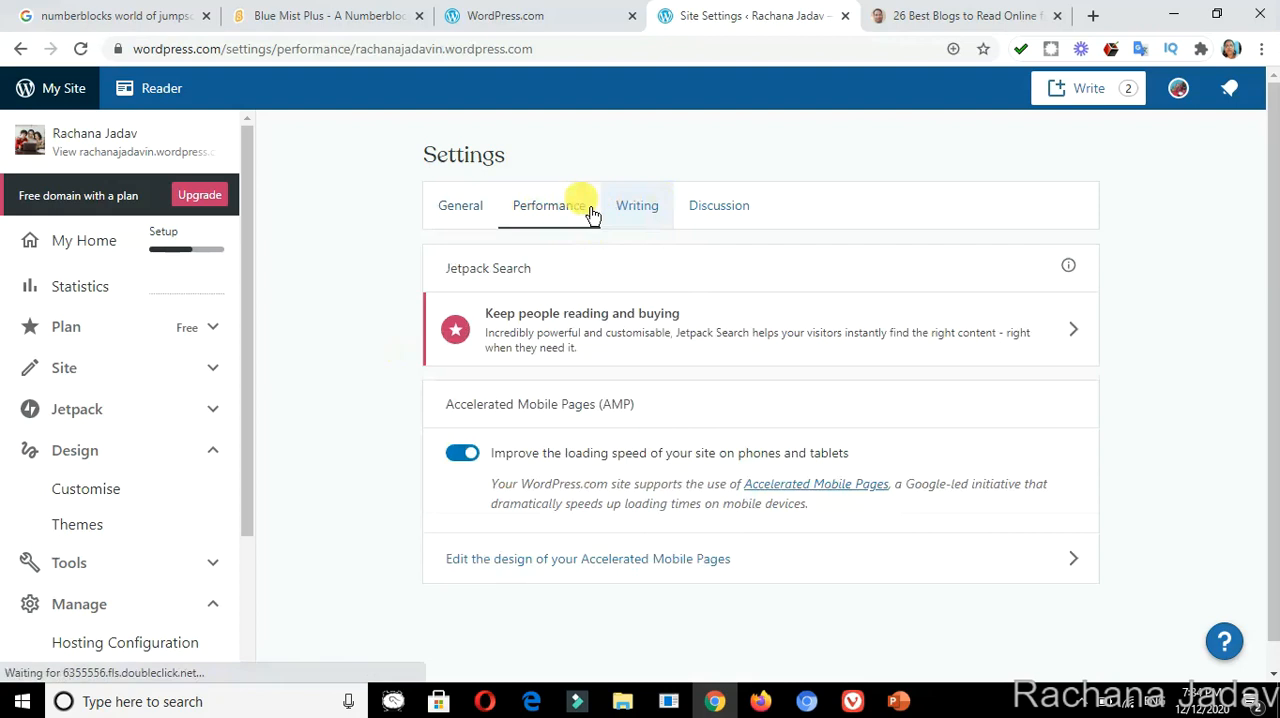
{"action": "left_click", "coordinate": [466, 216]}
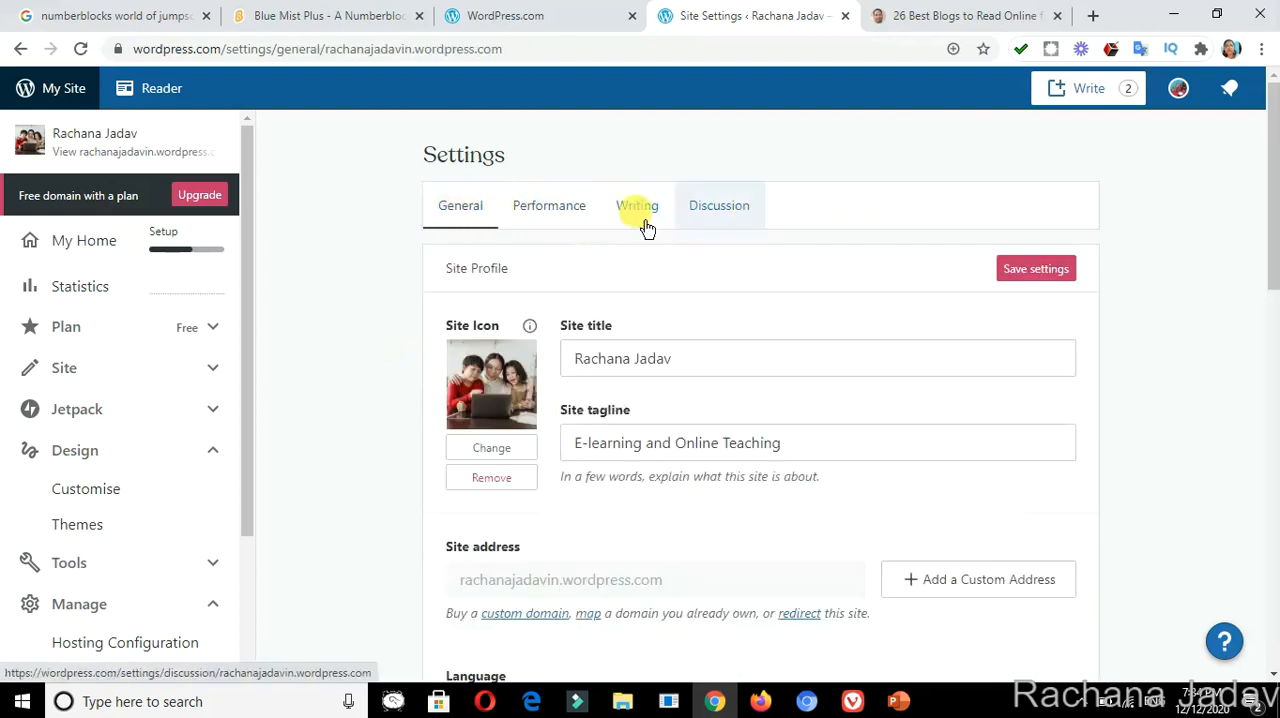
{"action": "left_click", "coordinate": [172, 252]}
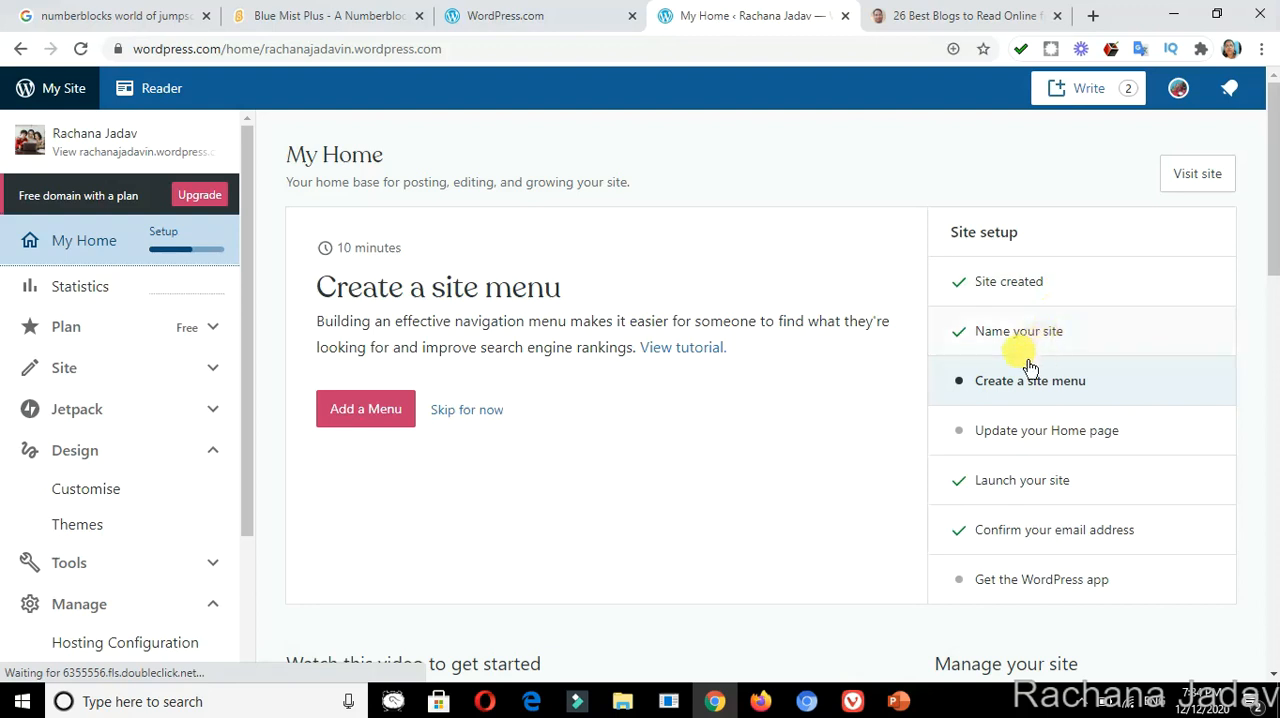
Start a new blog post and title it "My first Blog on Learning".
{"action": "left_click", "coordinate": [1086, 96]}
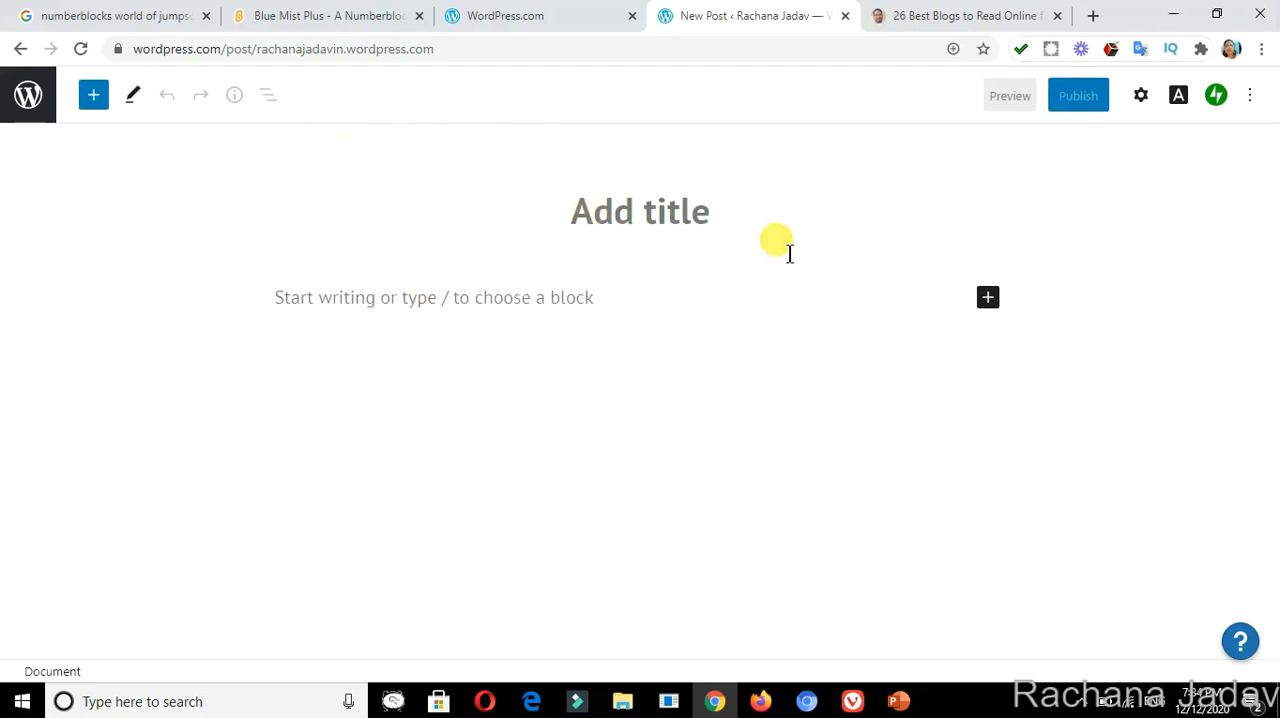
{"action": "type", "text": "My fri"}
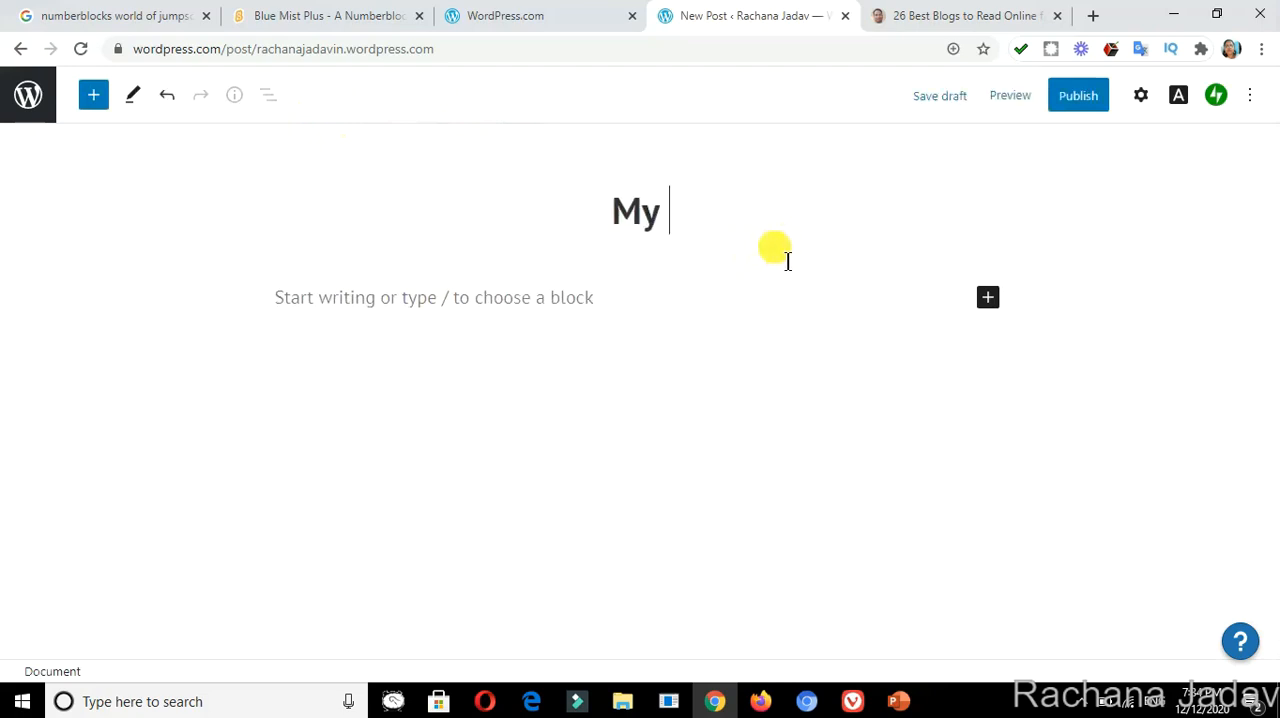
{"action": "key", "text": "BackSpace"}
{"action": "key", "text": "BackSpace"}
{"action": "type", "text": "irst Blog on "}
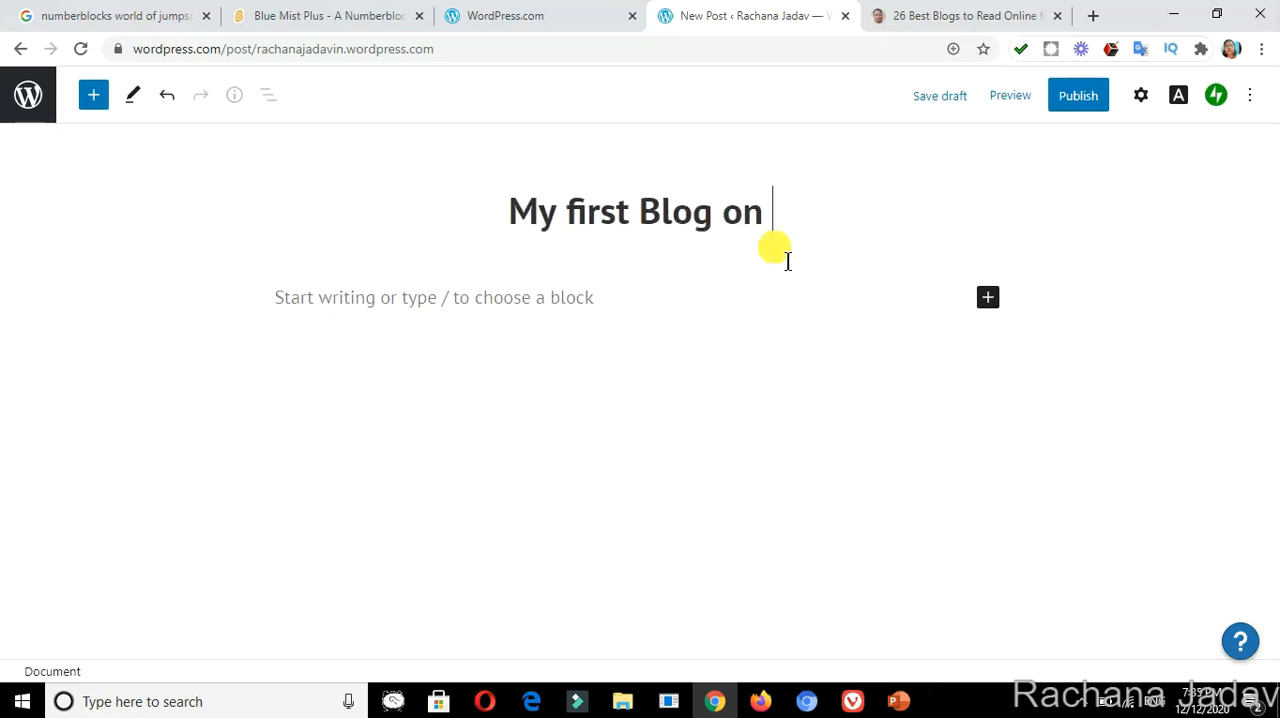
{"action": "type", "text": "Learning"}
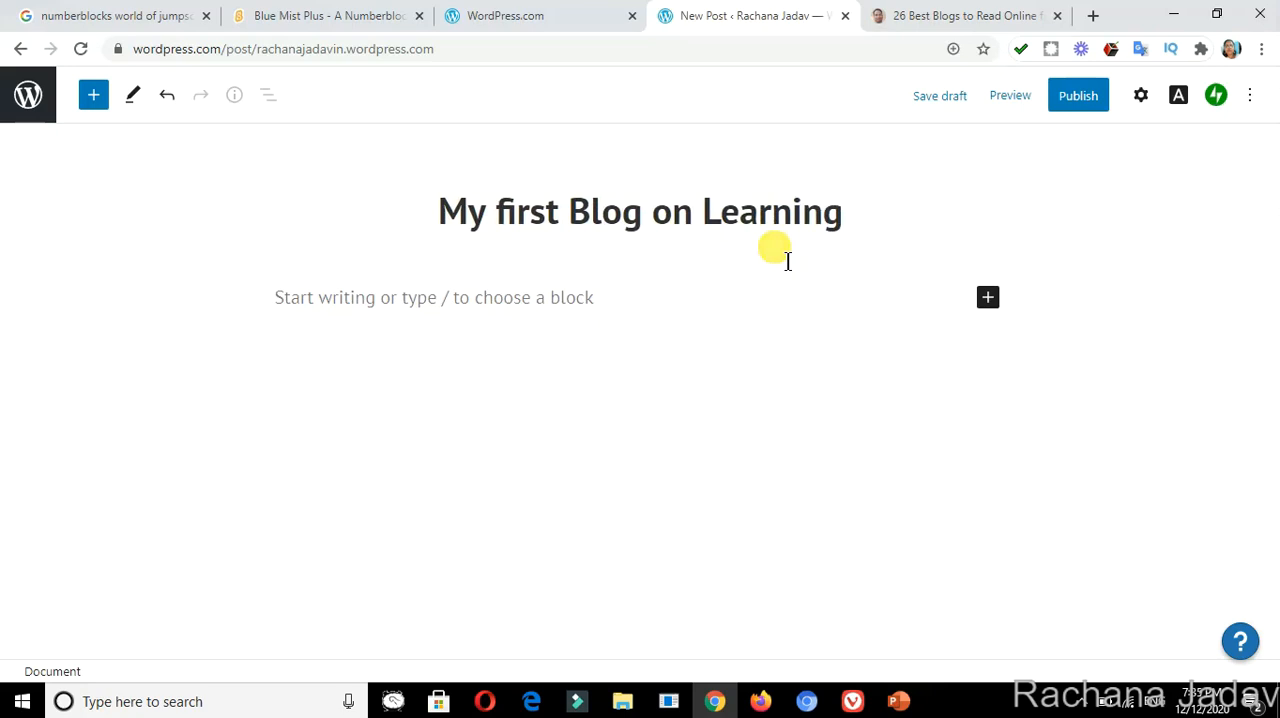
Examine the post editor's editing modes and the list view of its blocks.
{"action": "left_click", "coordinate": [480, 318]}
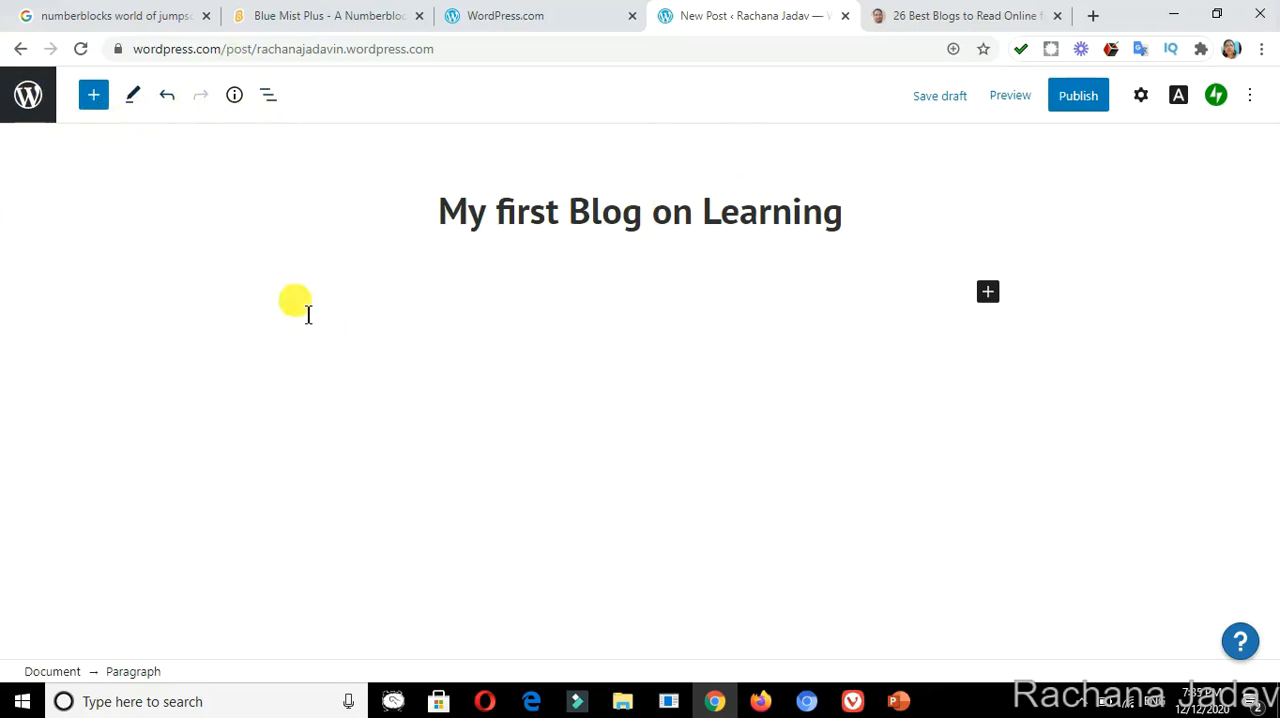
{"action": "left_click", "coordinate": [131, 98]}
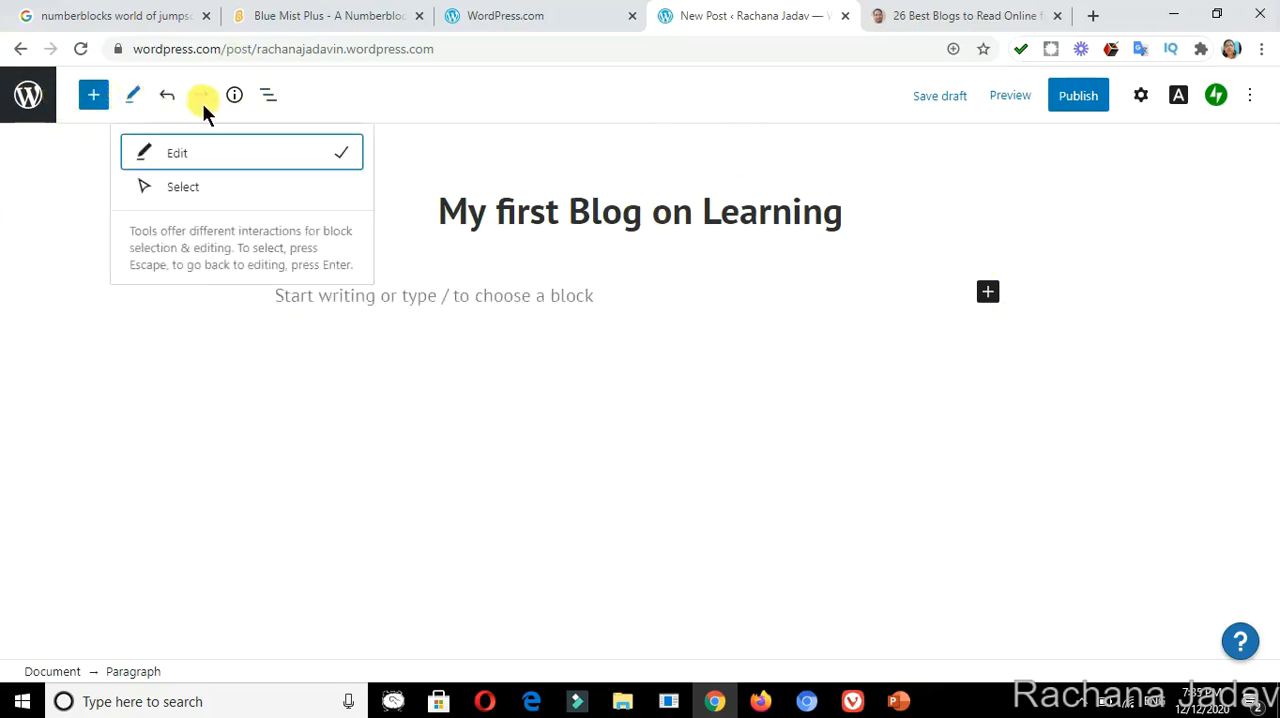
{"action": "left_click", "coordinate": [268, 97]}
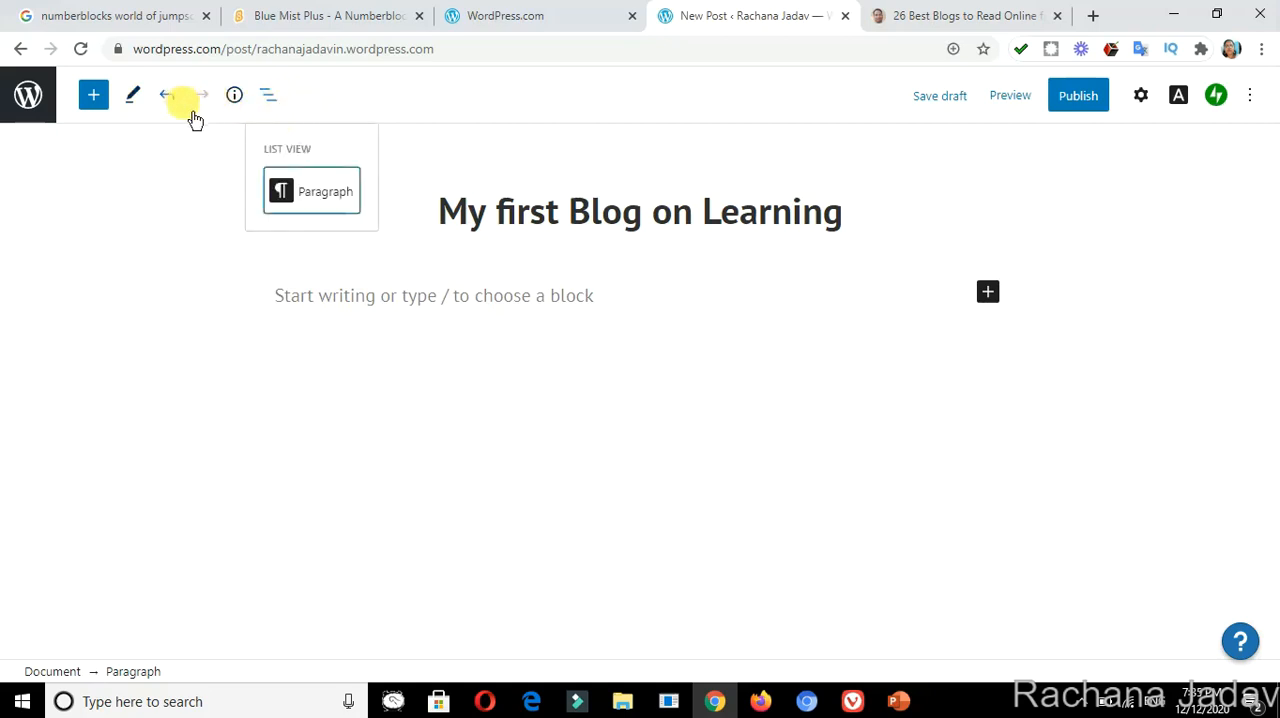
Begin the post's body paragraph with "This is my blog to".
{"action": "left_click", "coordinate": [345, 316]}
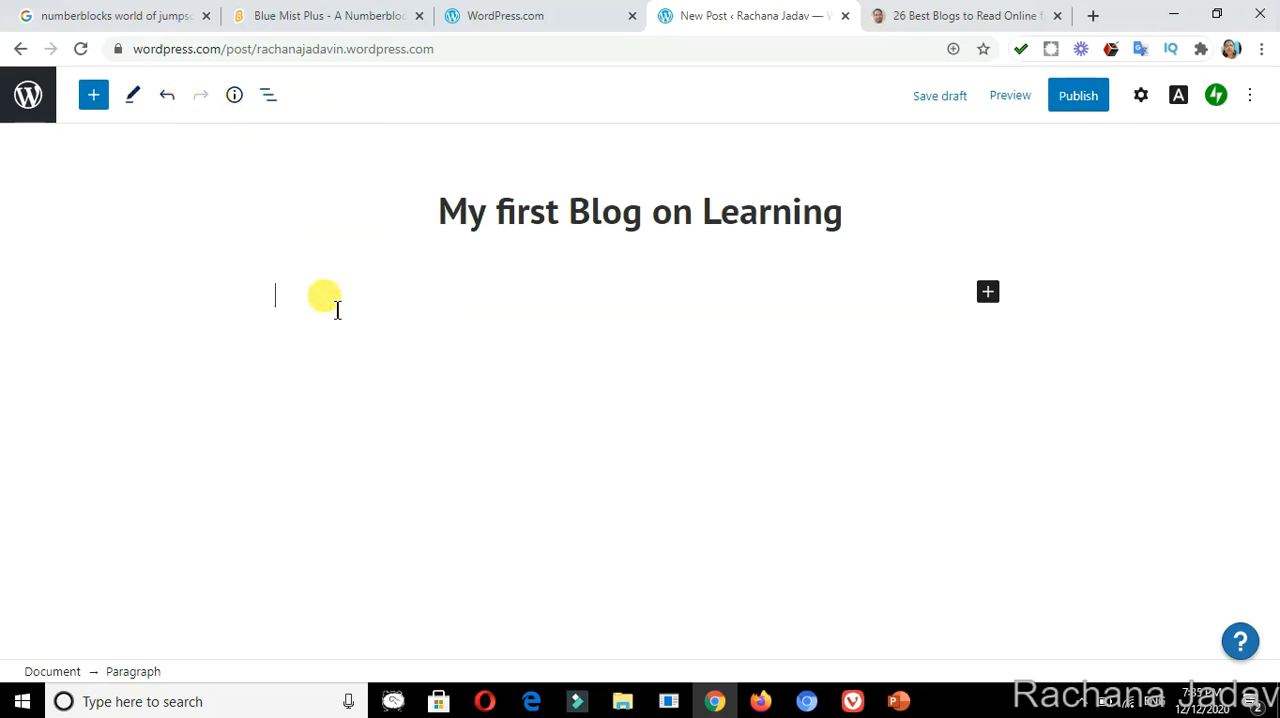
{"action": "type", "text": "This is my blog "}
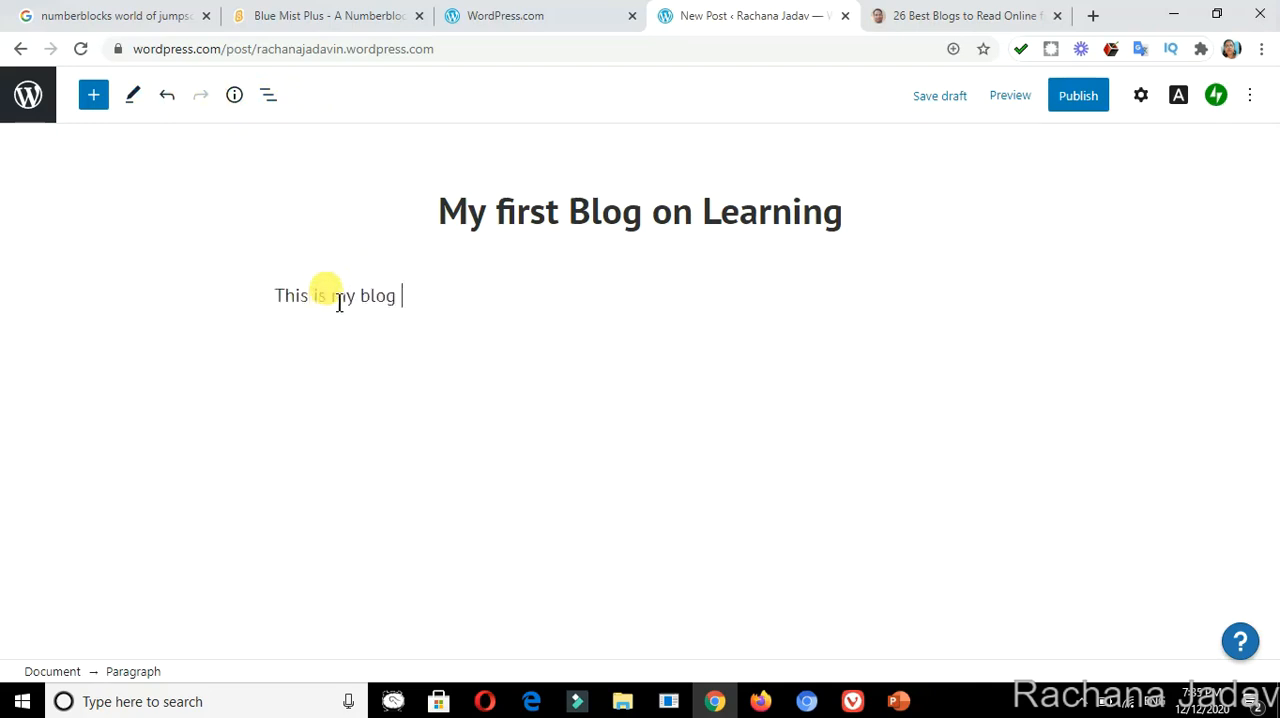
{"action": "type", "text": "to explain "}
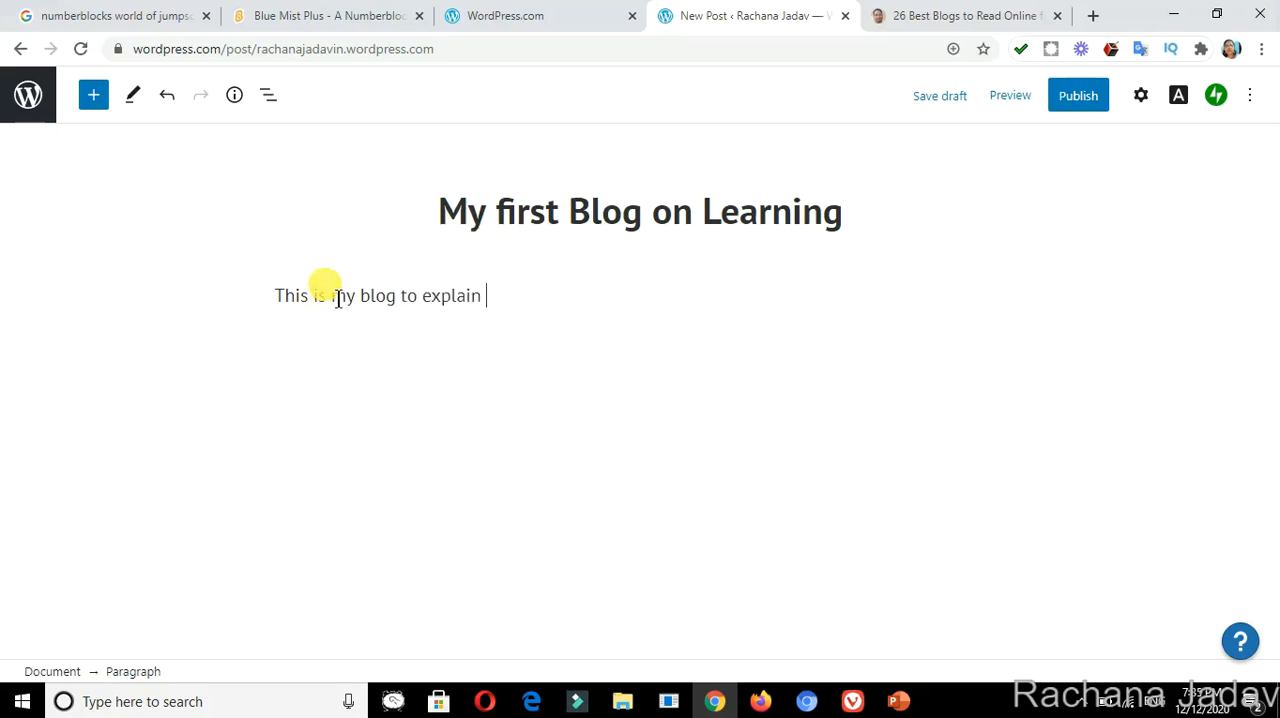
{"action": "type", "text": "my sutd"}
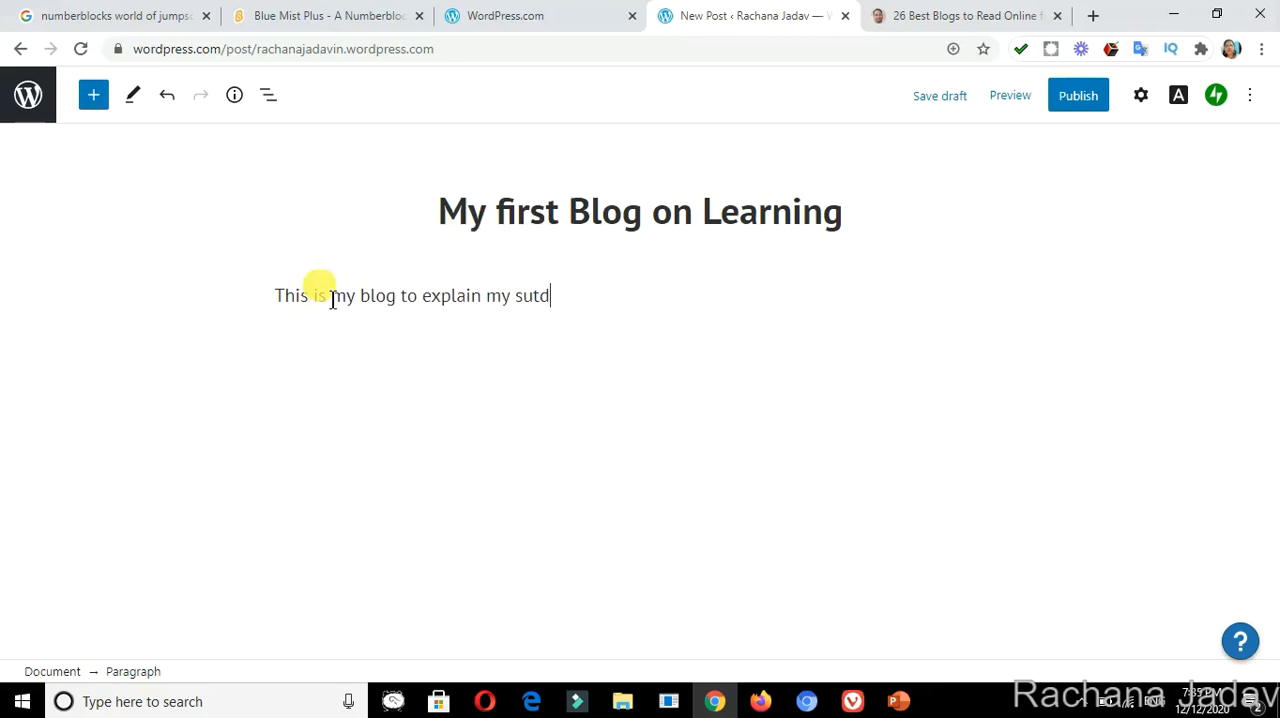
{"action": "double_click", "coordinate": [330, 296]}
{"action": "type", "text": "tu"}
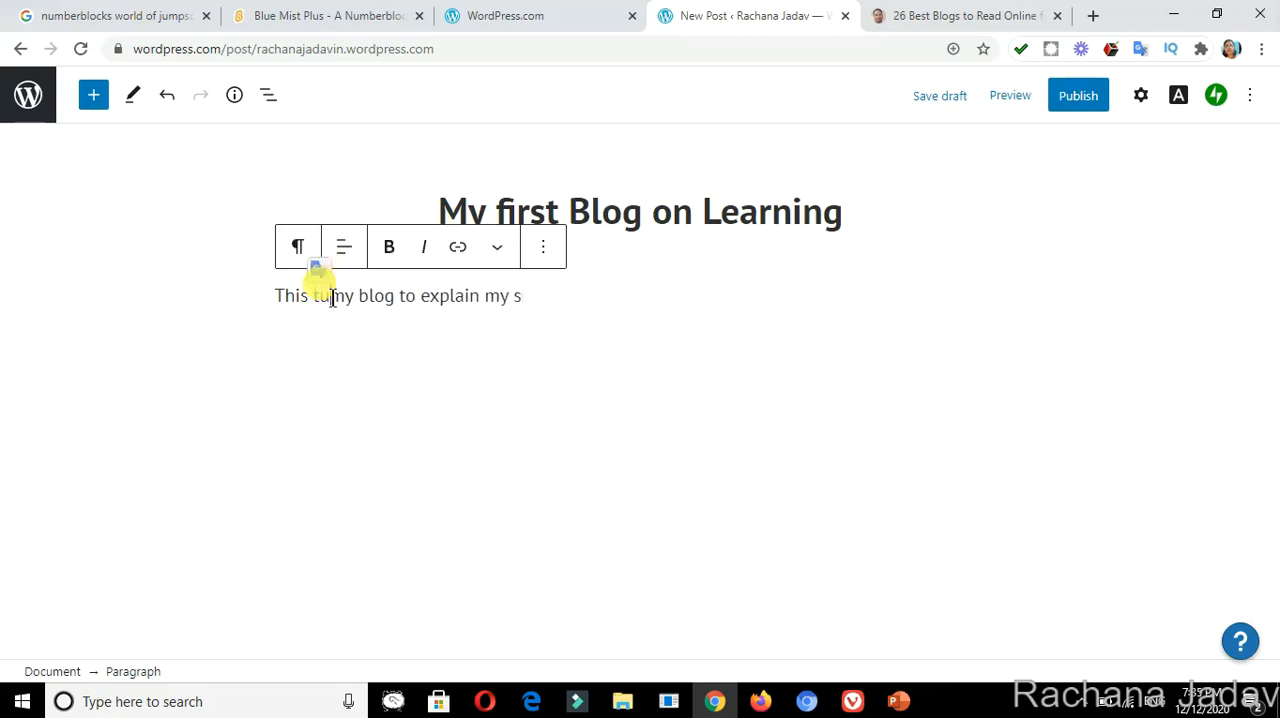
{"action": "left_click_drag", "start_coordinate": [332, 298], "coordinate": [586, 323]}
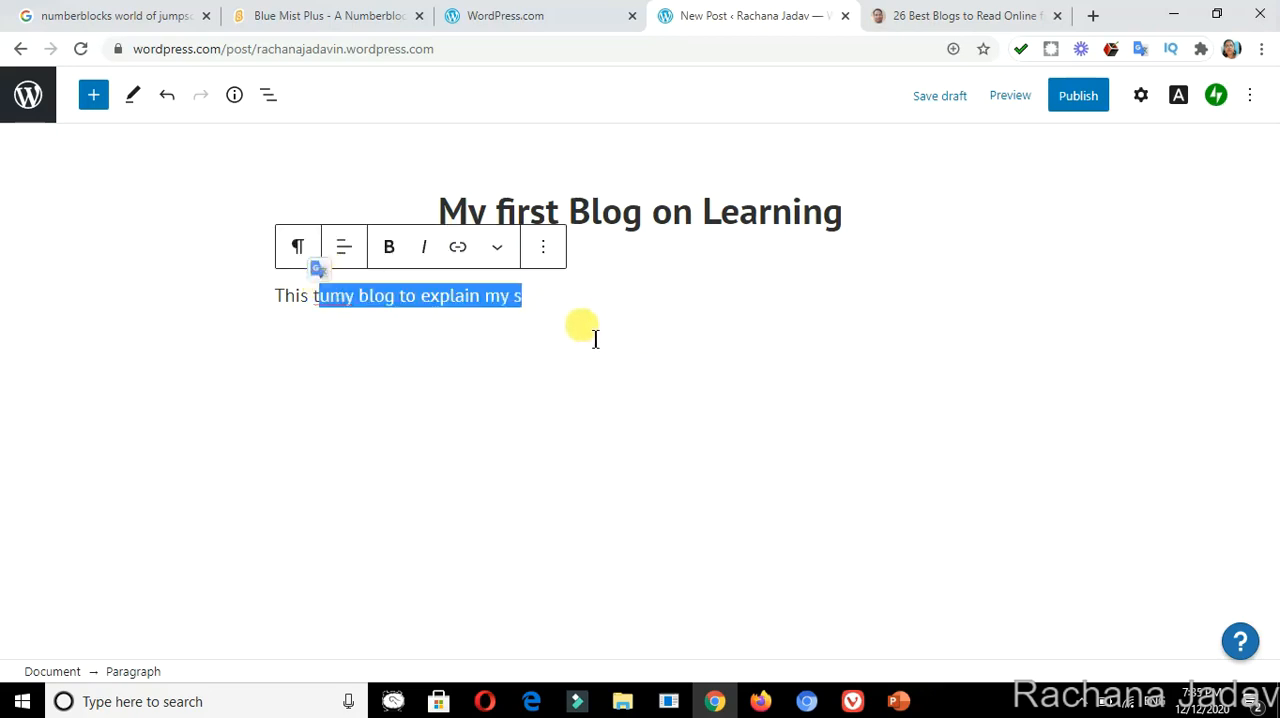
{"action": "left_click", "coordinate": [600, 318]}
{"action": "key", "text": "ctrl+z"}
{"action": "key", "text": "ctrl+z"}
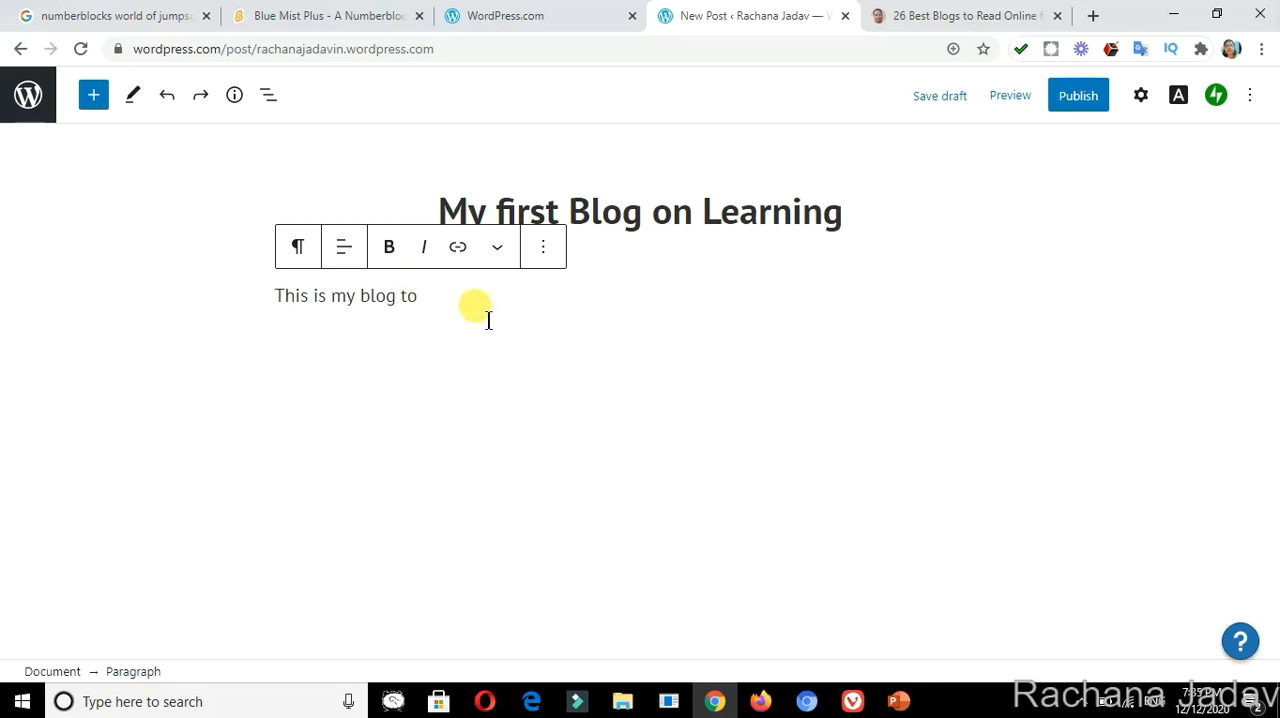
Complete the body sentence by appending "explain my students about blog.".
{"action": "type", "text": "expl"}
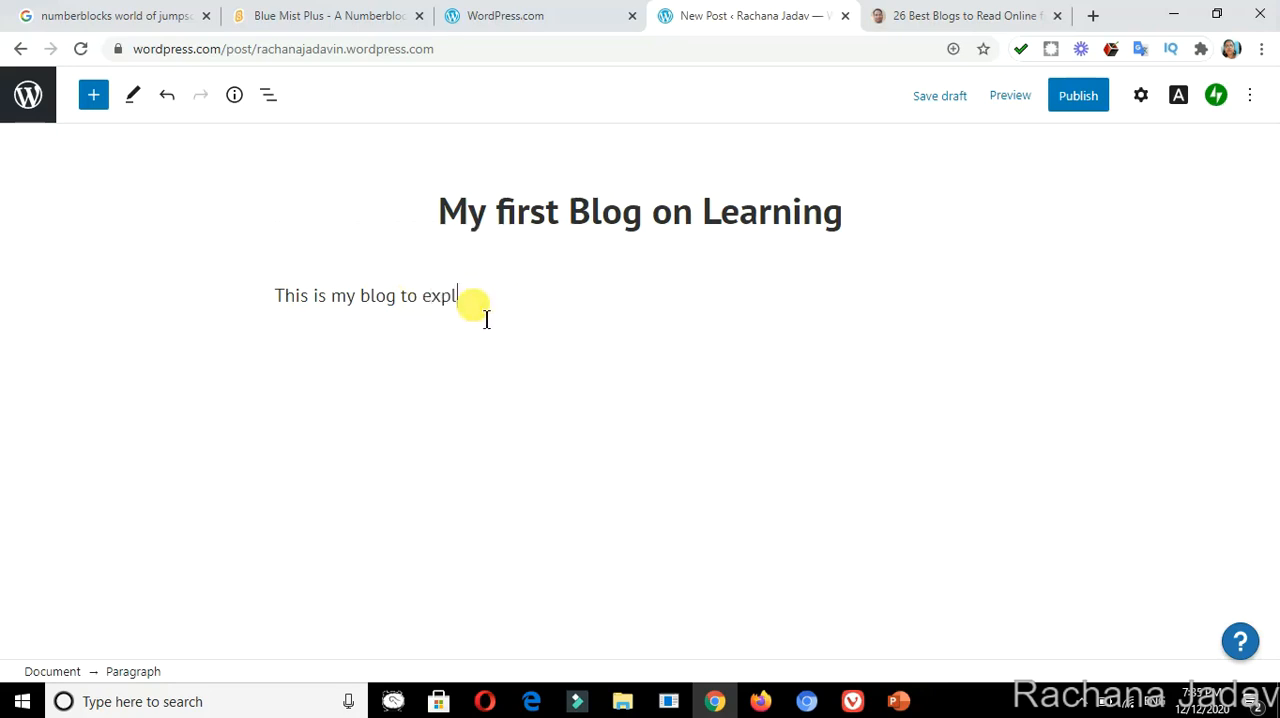
{"action": "type", "text": "ain my studen"}
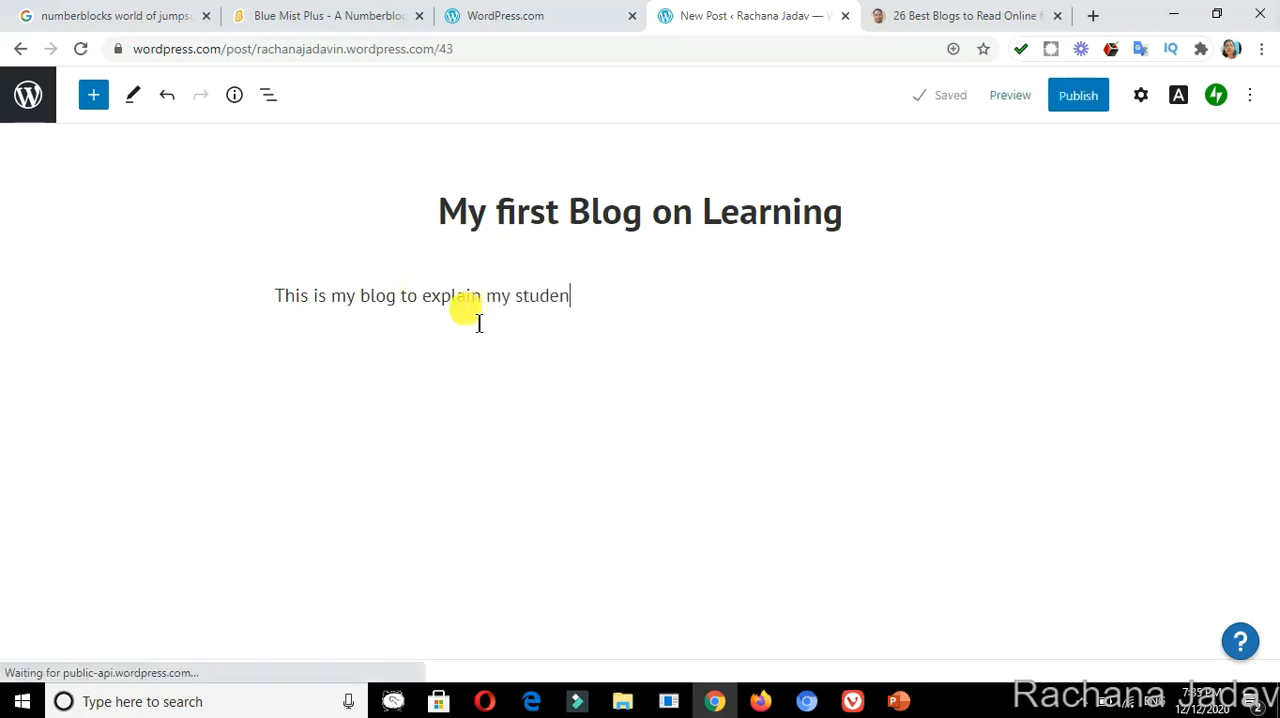
{"action": "type", "text": "ts about blog."}
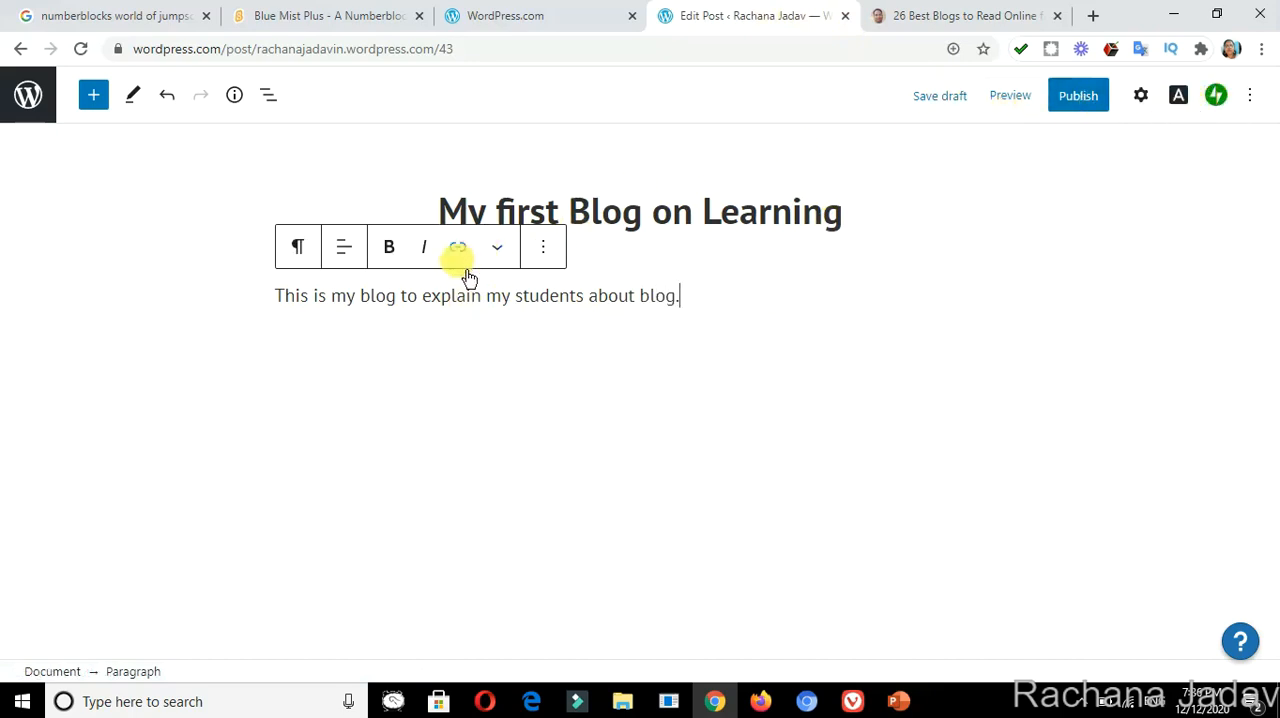
Examine the paragraph block's bold formatting and its additional block options, then return to the post title.
{"action": "left_click", "coordinate": [399, 257]}
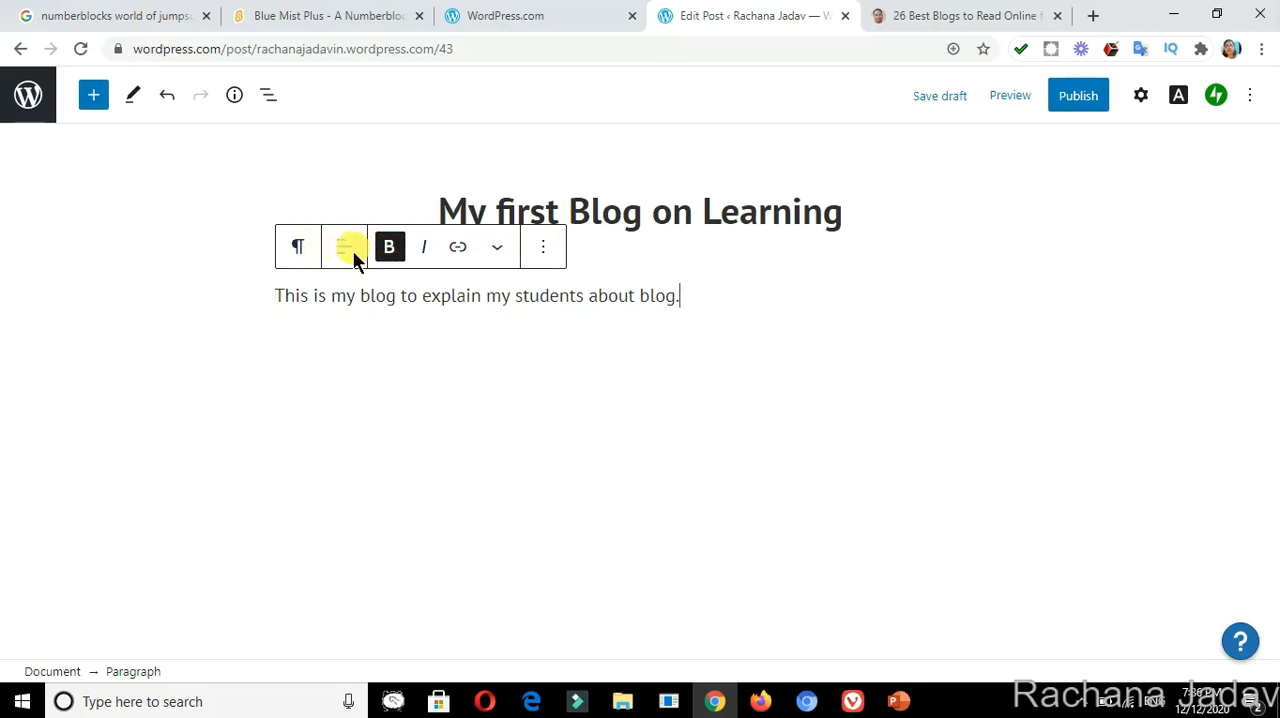
{"action": "left_click", "coordinate": [545, 250]}
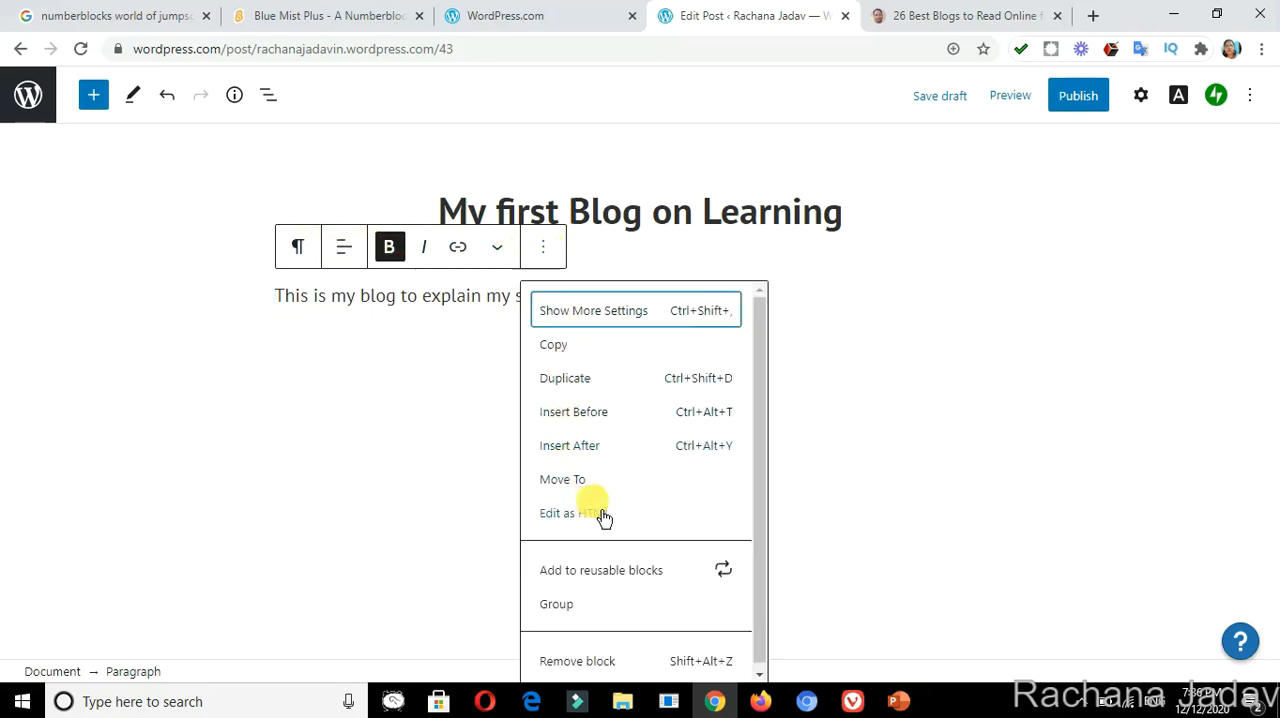
{"action": "left_click", "coordinate": [620, 245]}
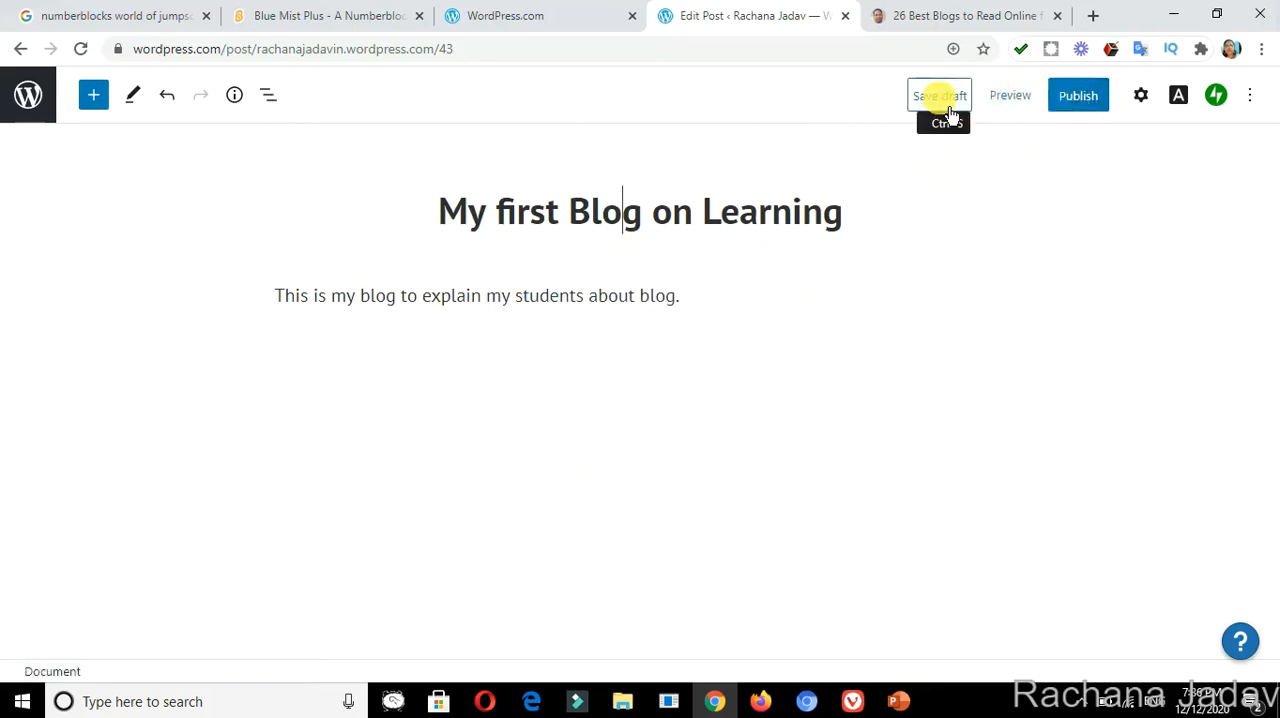
Preview the blog post in the desktop layout and return to the editor.
{"action": "left_click", "coordinate": [1017, 113]}
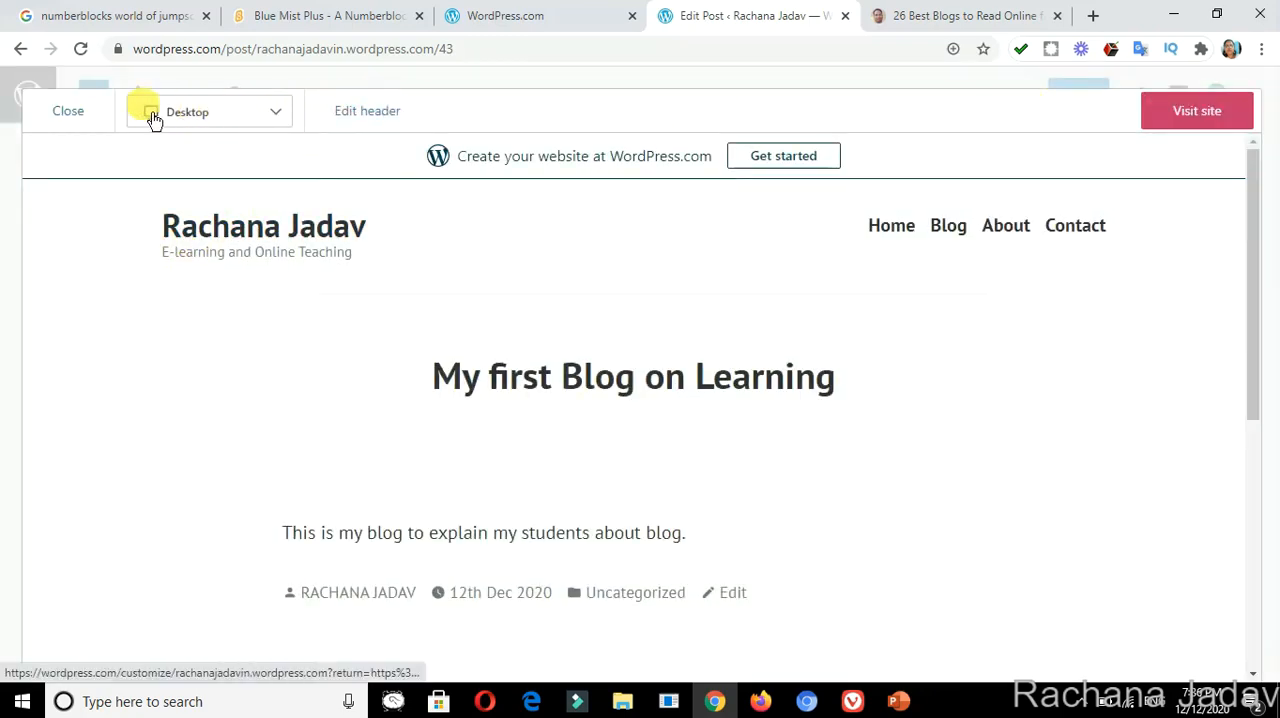
{"action": "left_click", "coordinate": [88, 121]}
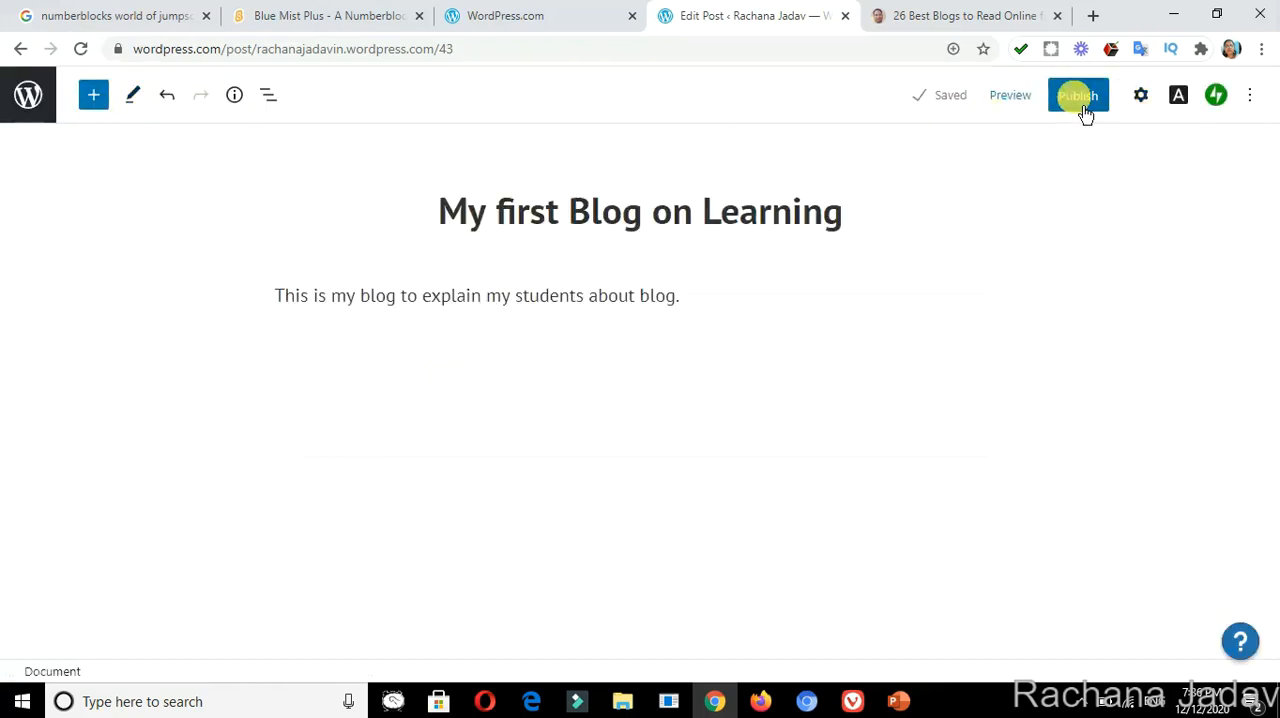